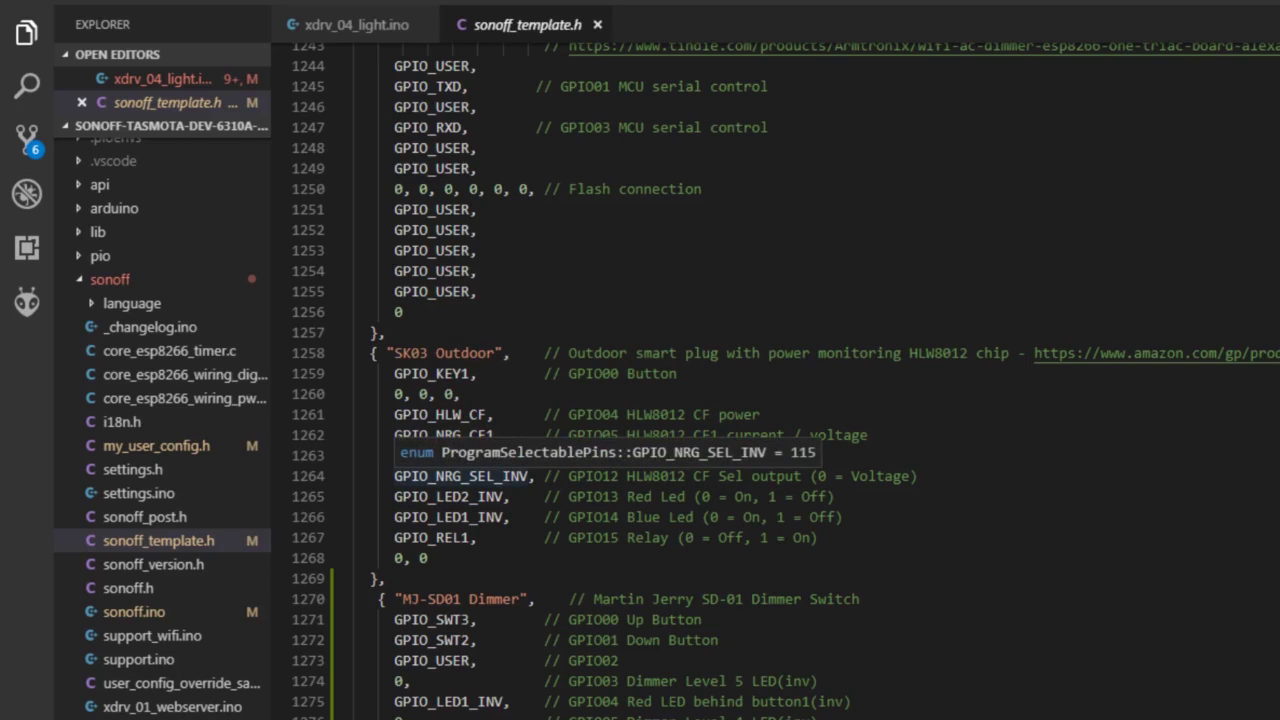
double_click(425, 414)
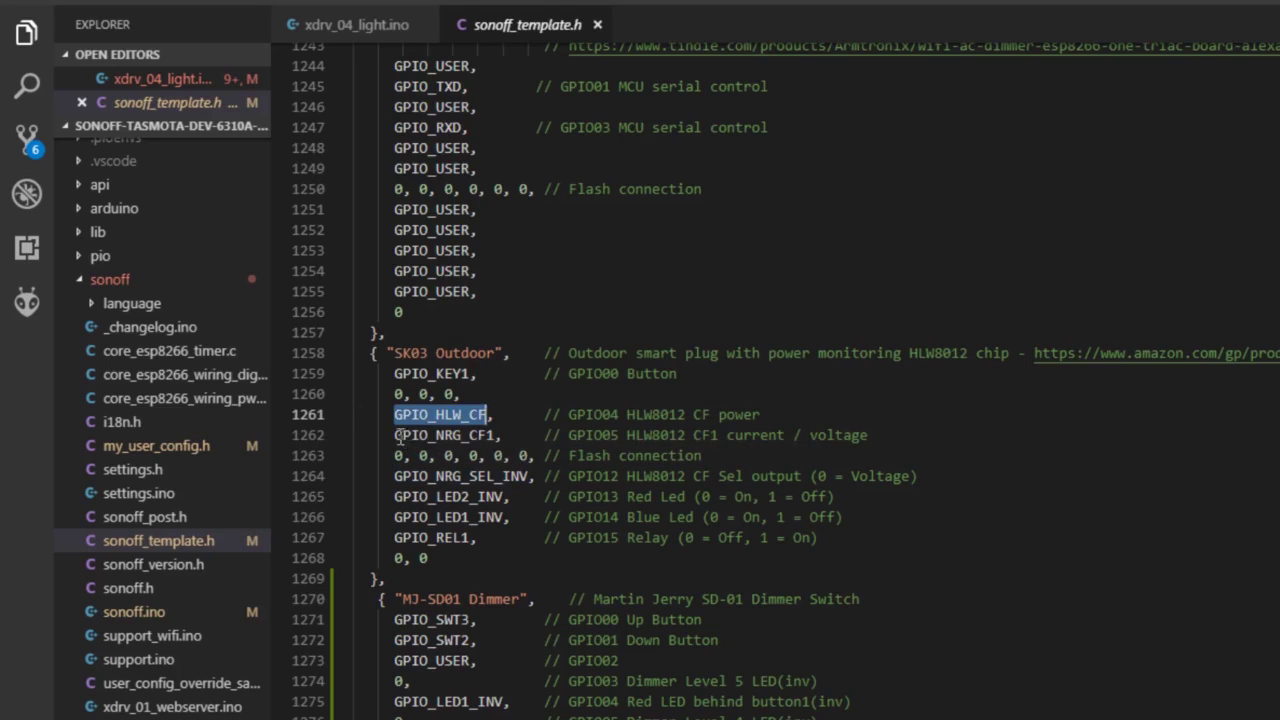
drag(394, 435, 496, 435)
click(395, 477)
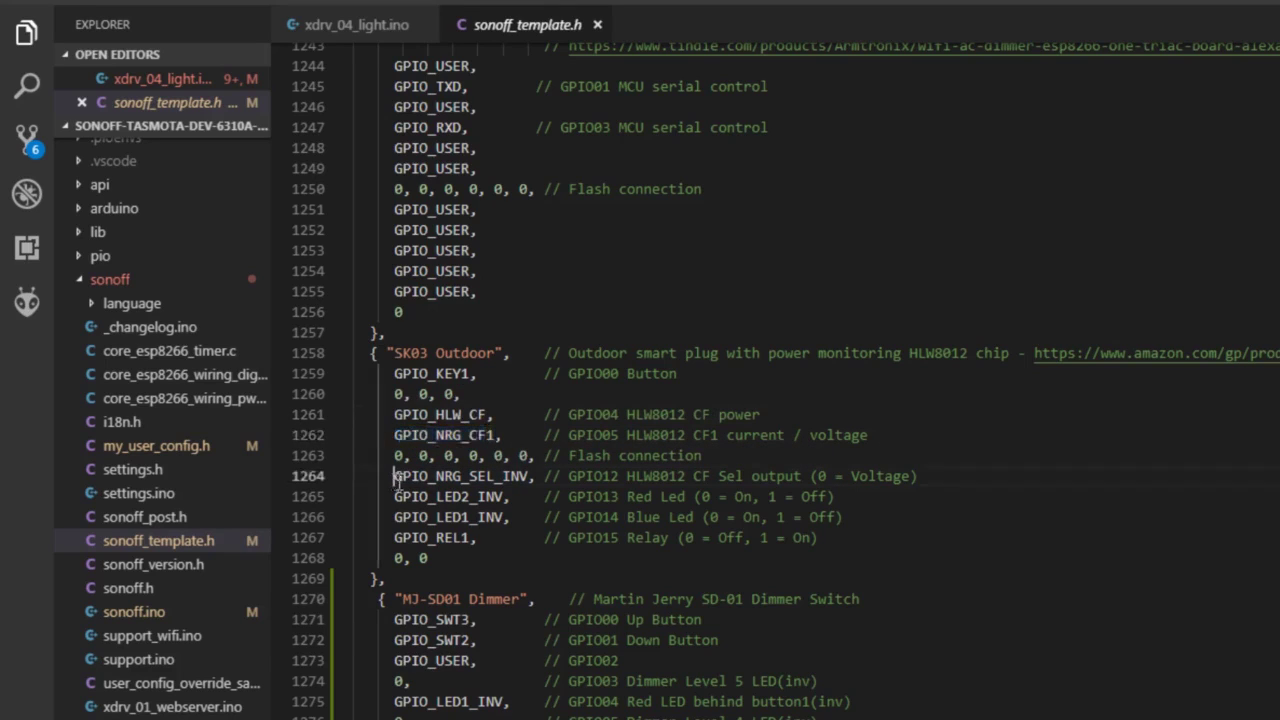
drag(395, 477, 529, 477)
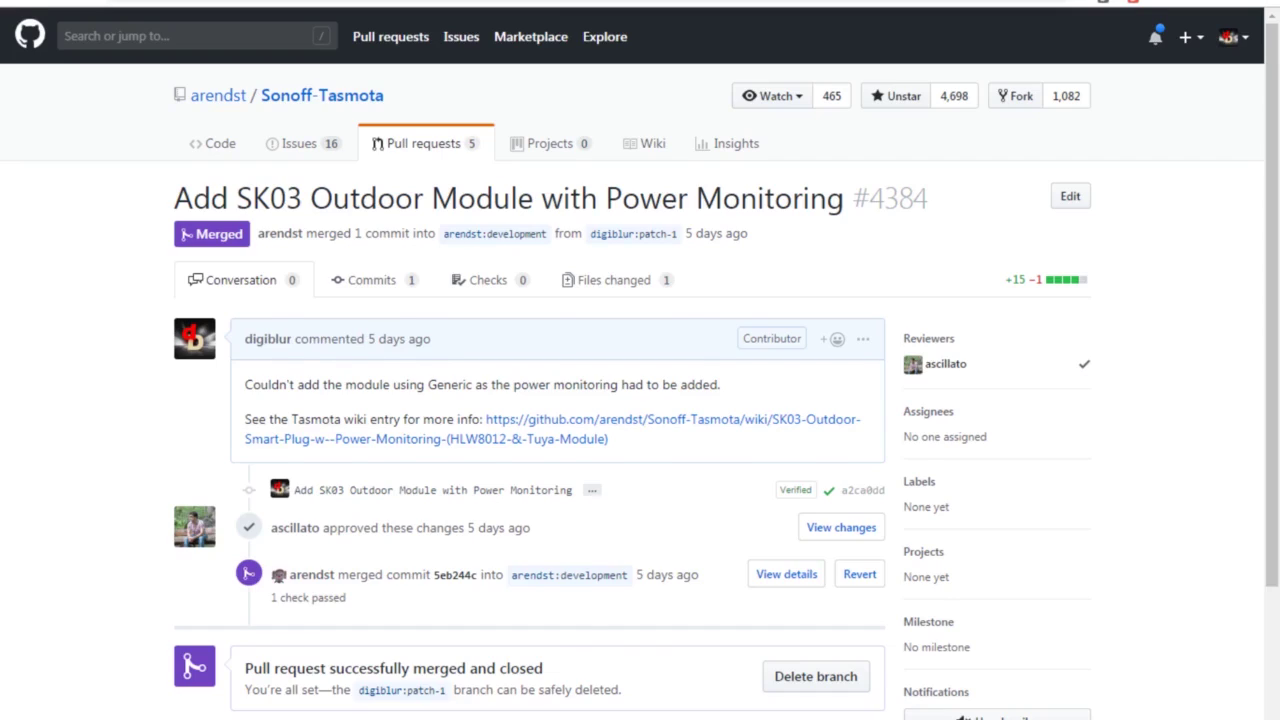
Step: Scroll the SK03 Outdoor wiki page down to the TYWE3S pinout diagram and SK03 Wiring photo
scroll(166, 443, down, 1)
scroll(469, 528, down, 4)
scroll(469, 528, up, 2)
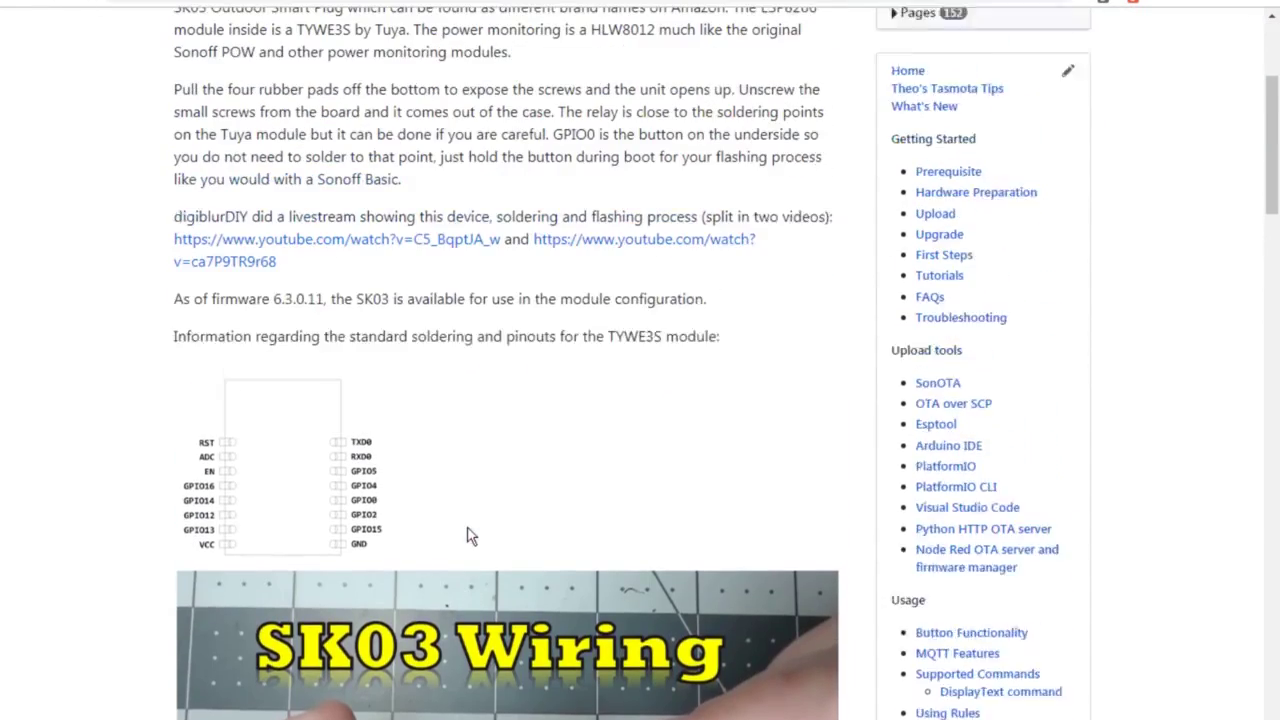
scroll(470, 535, up, 1)
scroll(537, 434, up, 3)
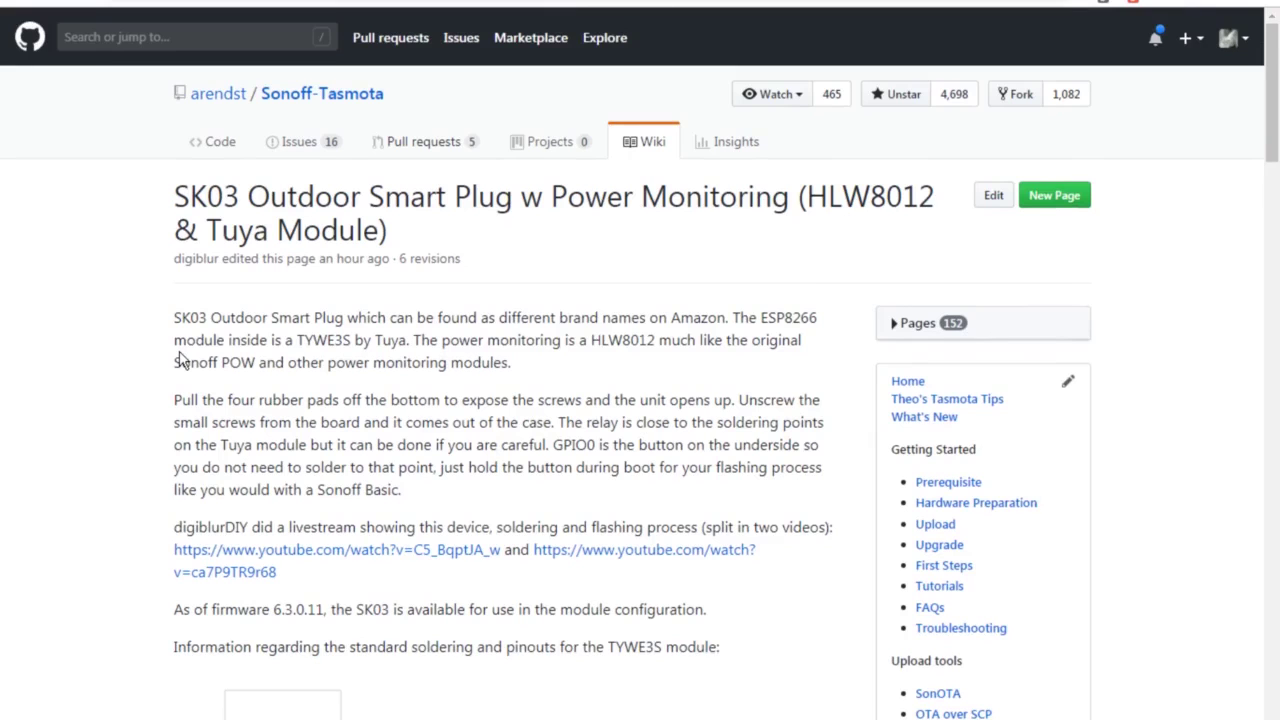
scroll(250, 410, down, 2)
scroll(394, 467, down, 2)
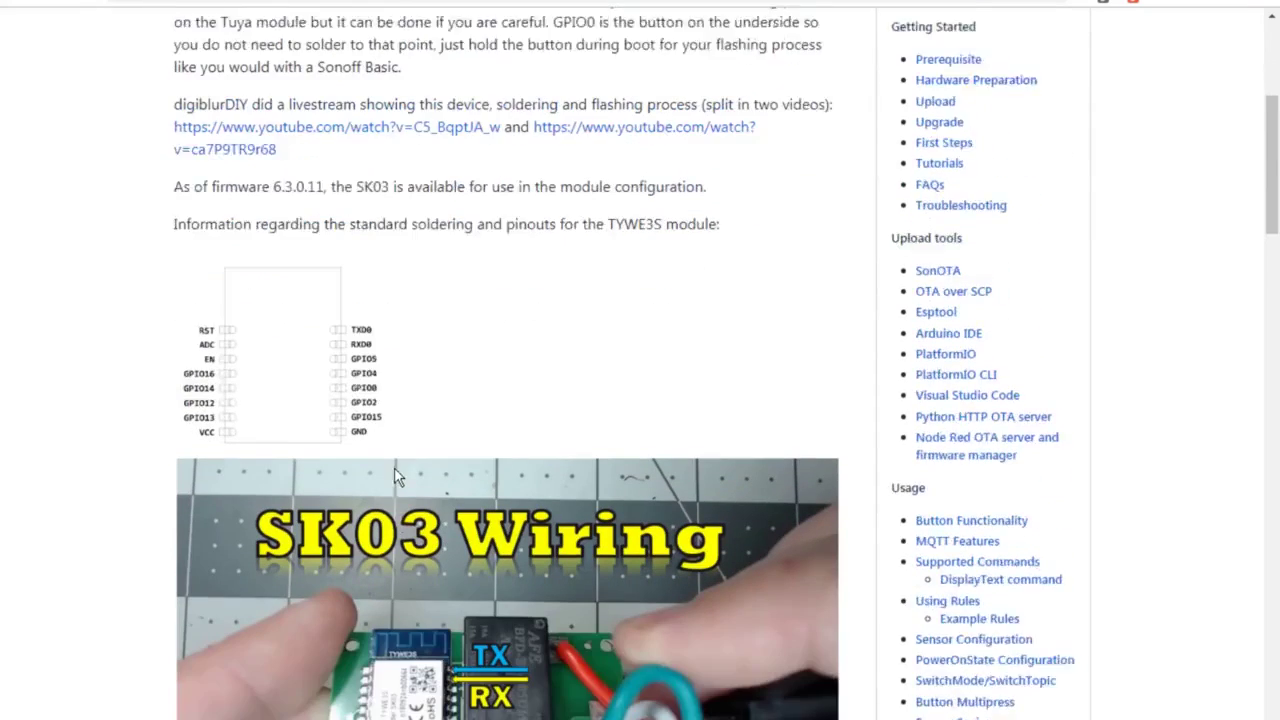
scroll(394, 480, down, 1)
scroll(394, 480, down, 2)
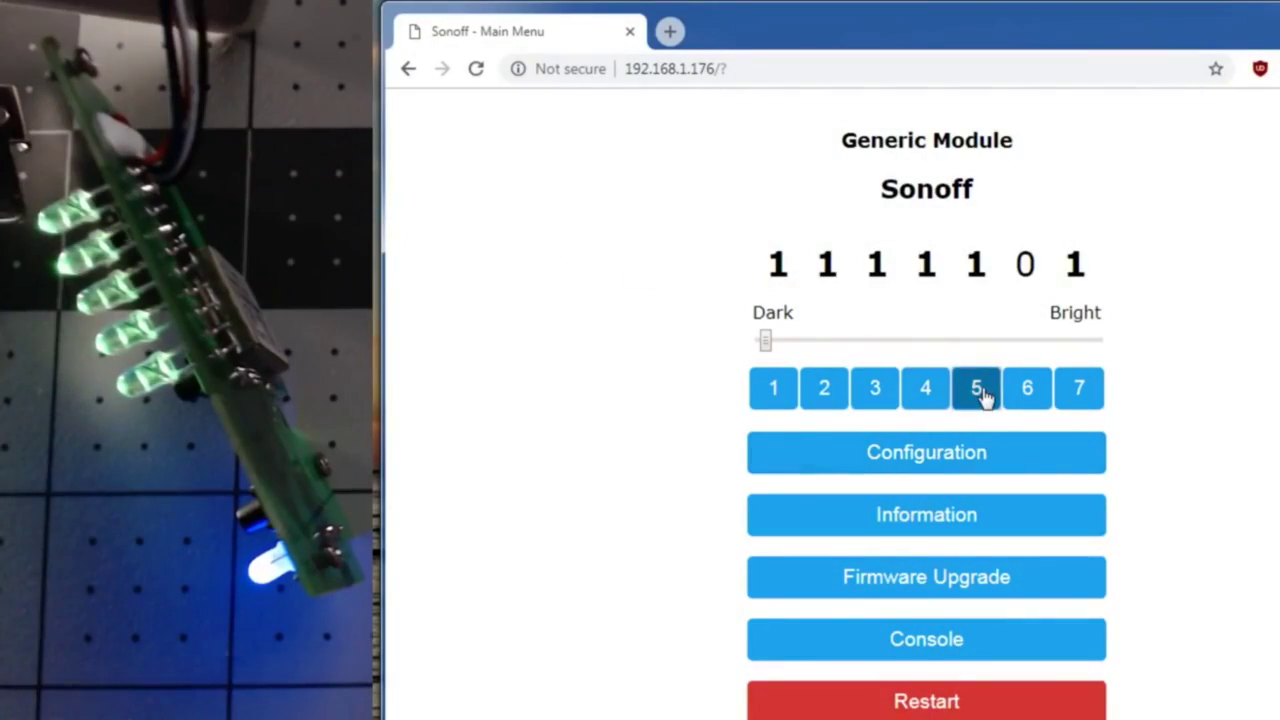
Step: Switch off relay channel 6 so its red LED goes dark
click(1030, 390)
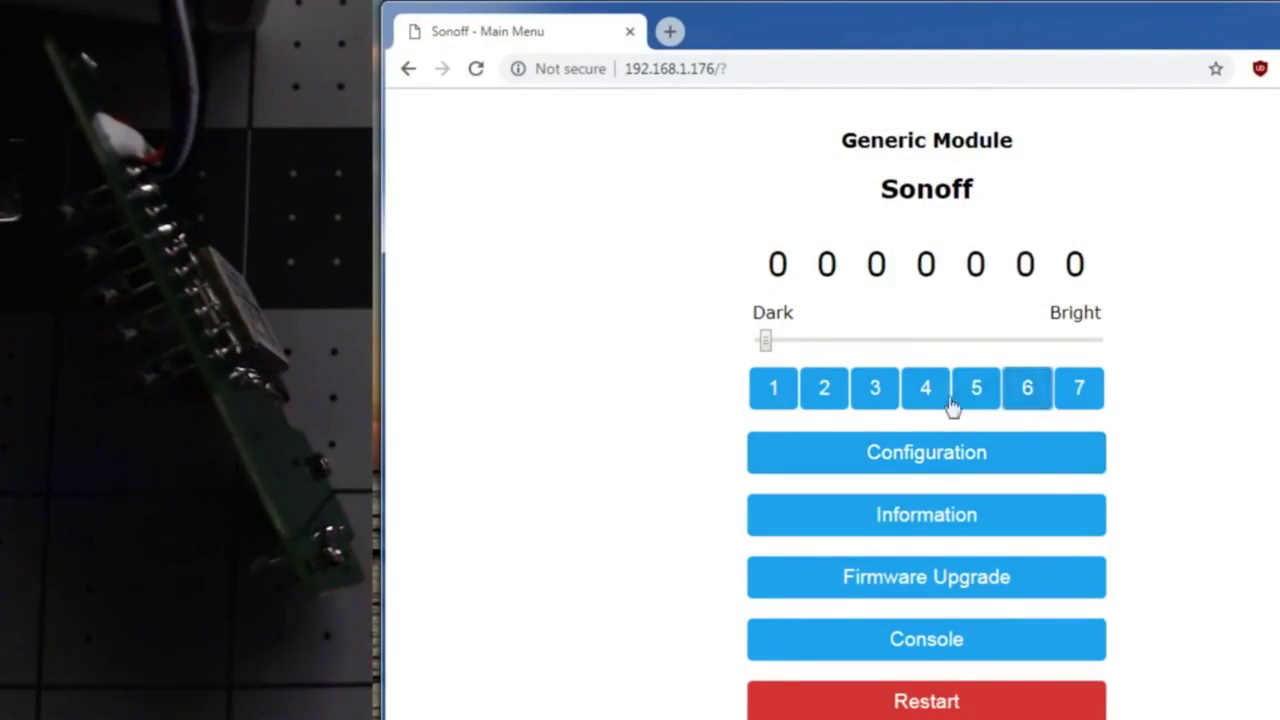